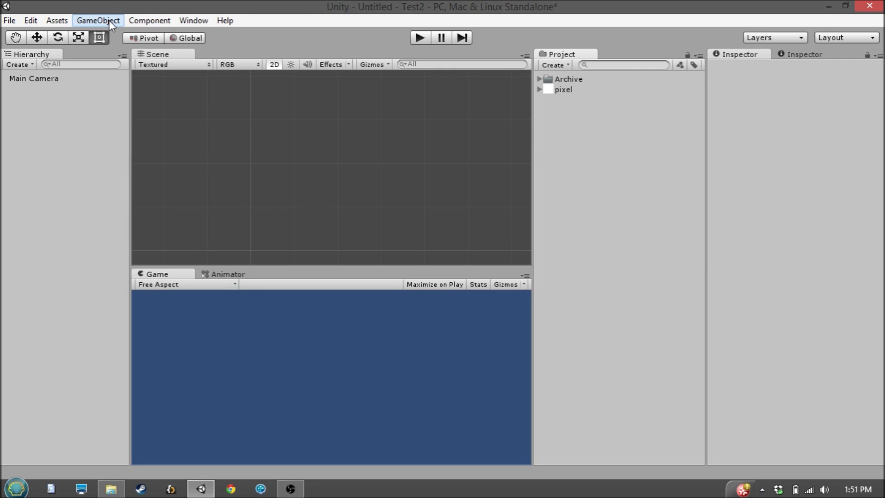
Add a UI Image from the GameObject menu, creating a Canvas and EventSystem, and select the Canvas.
{"action": "left_click", "coordinate": [109, 22]}
{"action": "mouse_move", "coordinate": [188, 118]}
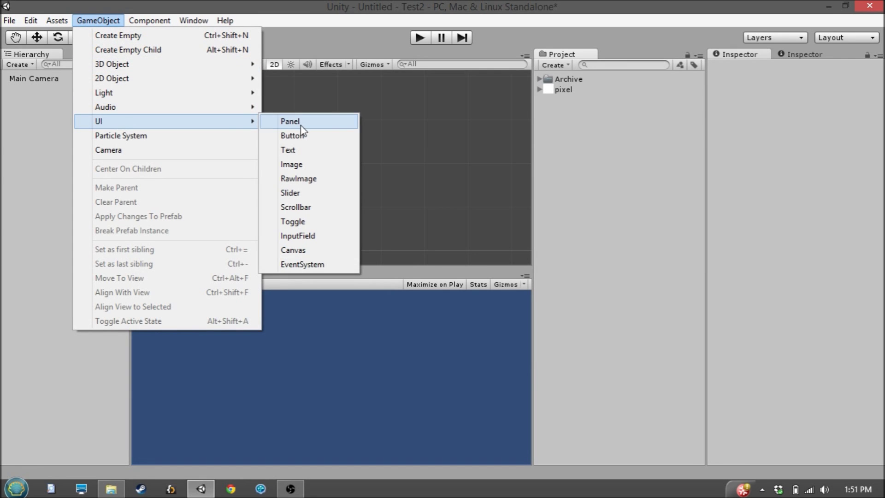
{"action": "left_click", "coordinate": [304, 166]}
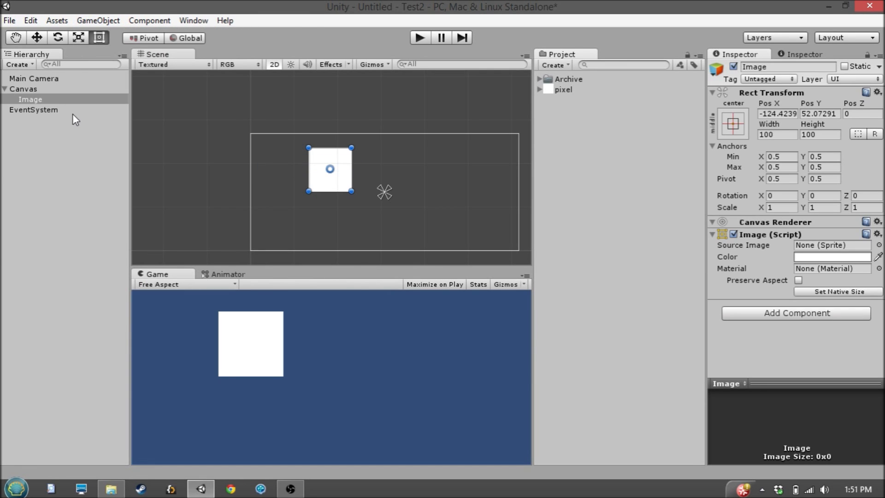
{"action": "left_click", "coordinate": [56, 89]}
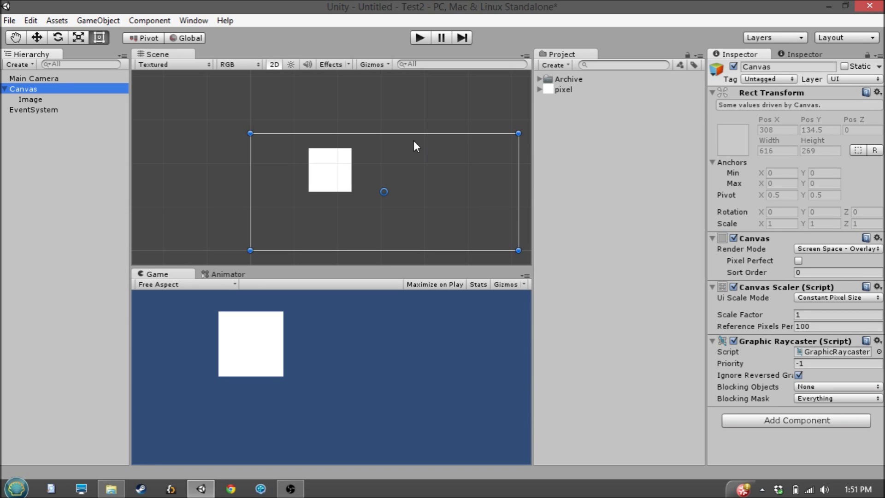
Drag the white square Image to the centre of the canvas.
{"action": "left_click", "coordinate": [330, 185]}
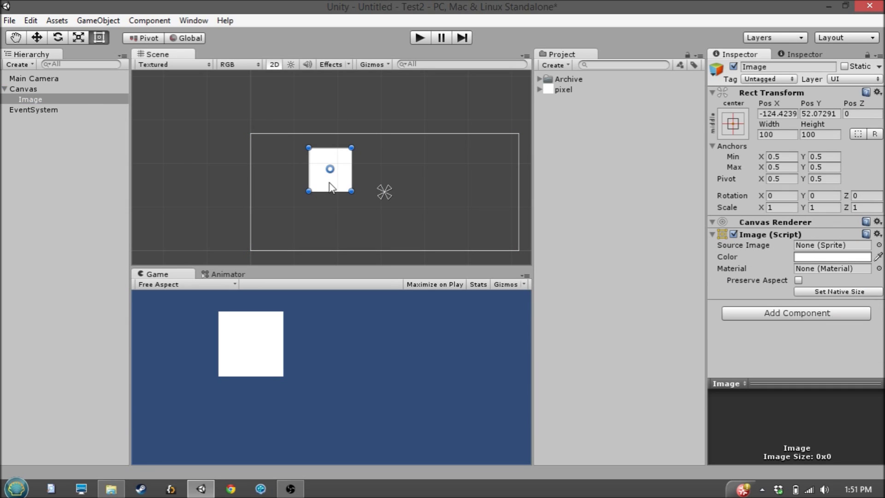
{"action": "left_click", "coordinate": [32, 89]}
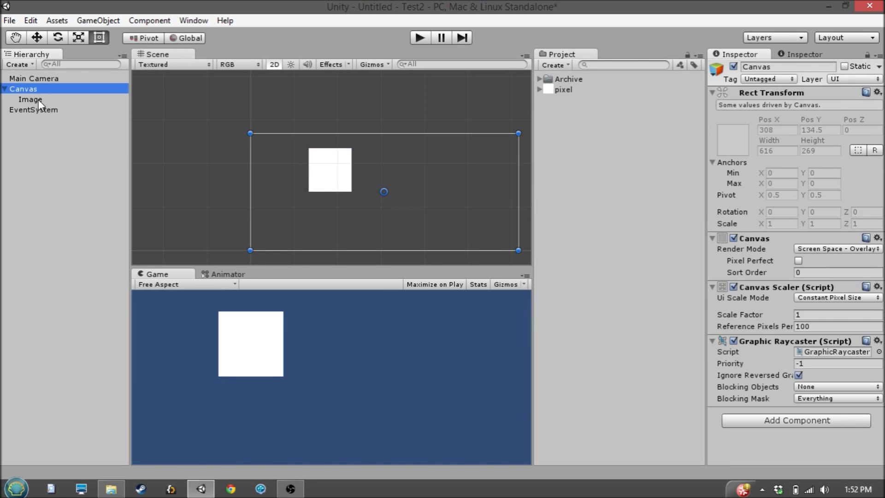
{"action": "left_click", "coordinate": [37, 100]}
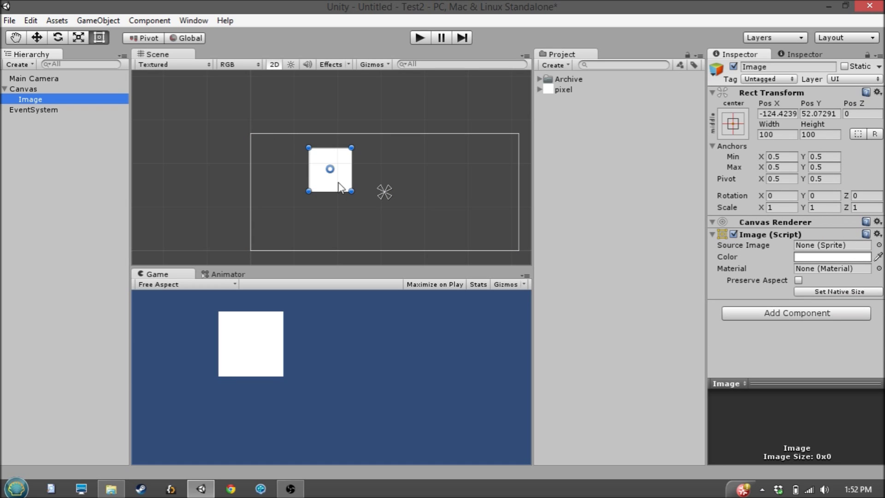
{"action": "left_click_drag", "start_coordinate": [336, 185], "coordinate": [411, 218]}
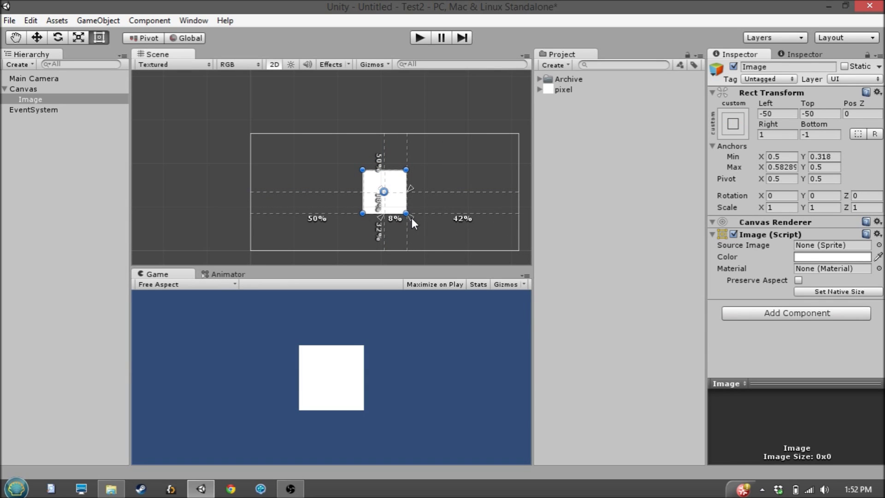
Spread the Image's anchors to its corners (Min 0.422, 0.318; Max 0.58289, 0.69315) and test in a narrower Game view.
{"action": "left_click_drag", "start_coordinate": [381, 188], "coordinate": [360, 168]}
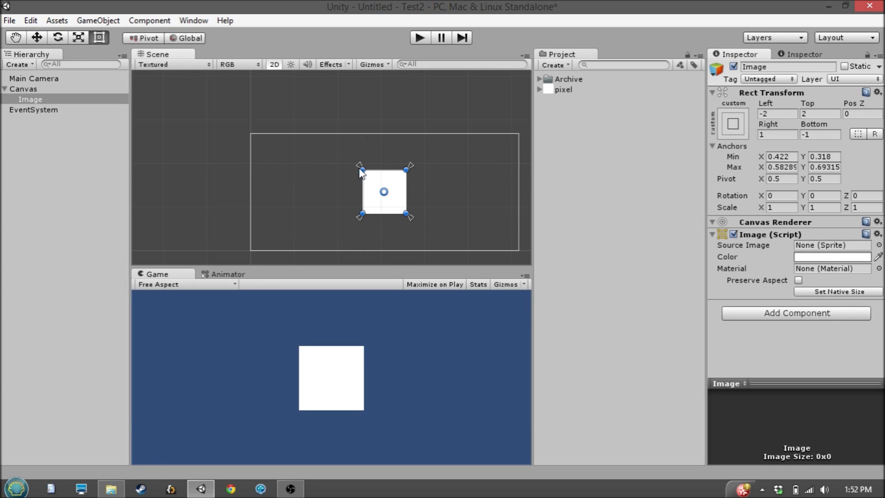
{"action": "left_click", "coordinate": [535, 227]}
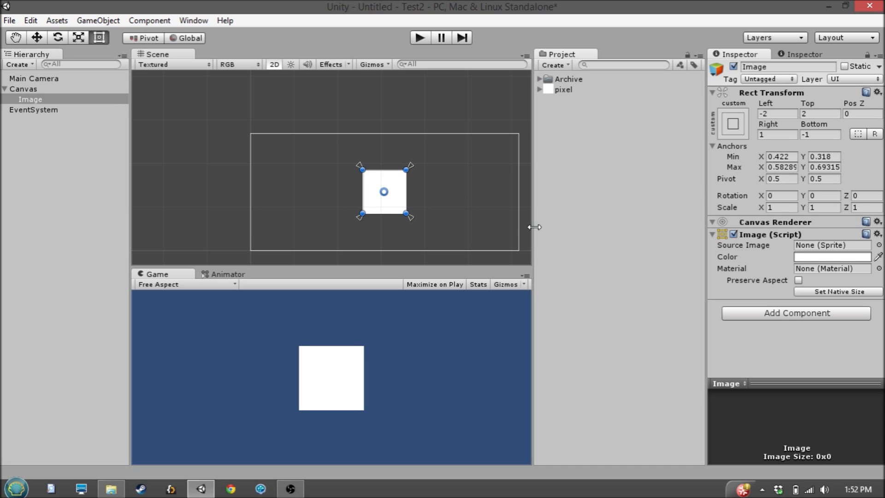
{"action": "left_click_drag", "start_coordinate": [534, 227], "coordinate": [294, 249]}
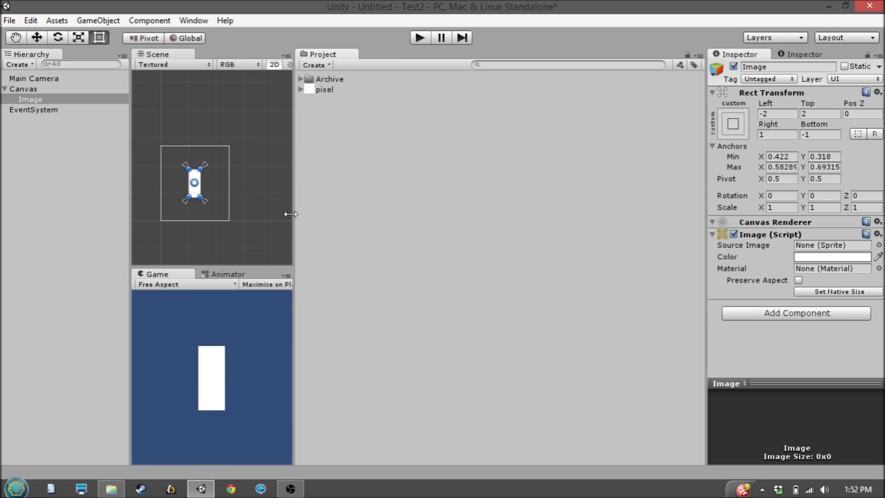
{"action": "left_click_drag", "start_coordinate": [291, 213], "coordinate": [494, 257]}
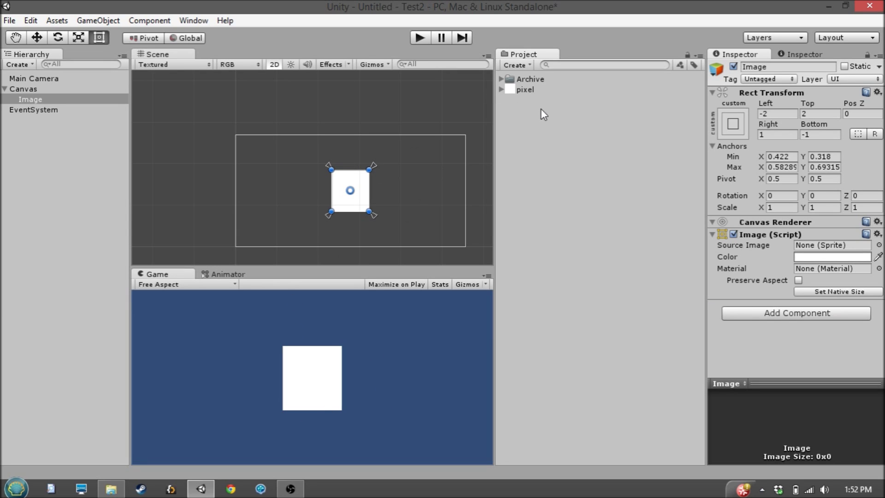
Enable Preserve Aspect and use the pixel sprite as Source Image, then test by resizing the views.
{"action": "left_click", "coordinate": [799, 281]}
{"action": "left_click", "coordinate": [798, 280]}
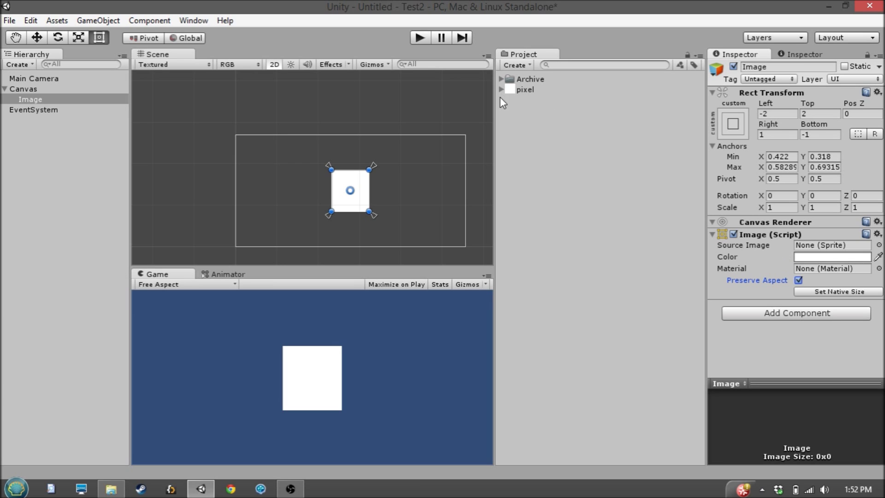
{"action": "left_click_drag", "start_coordinate": [511, 90], "coordinate": [834, 245]}
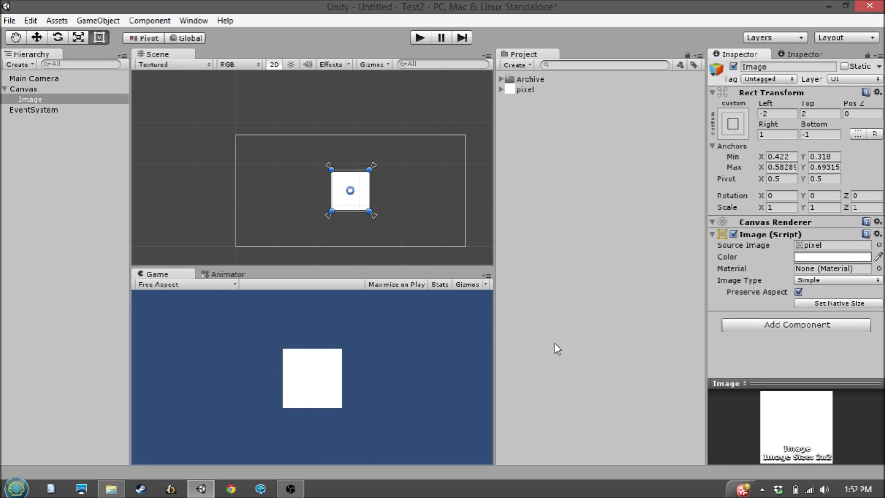
{"action": "left_click_drag", "start_coordinate": [491, 334], "coordinate": [326, 354]}
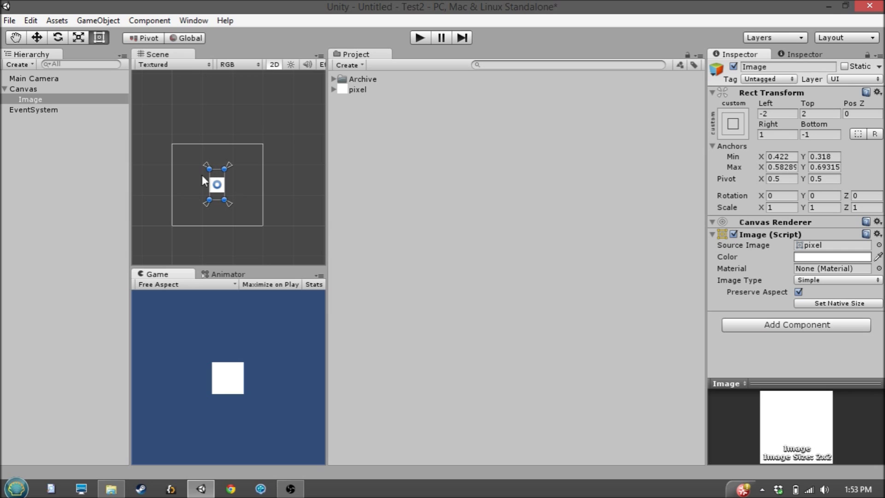
{"action": "left_click_drag", "start_coordinate": [326, 249], "coordinate": [457, 249]}
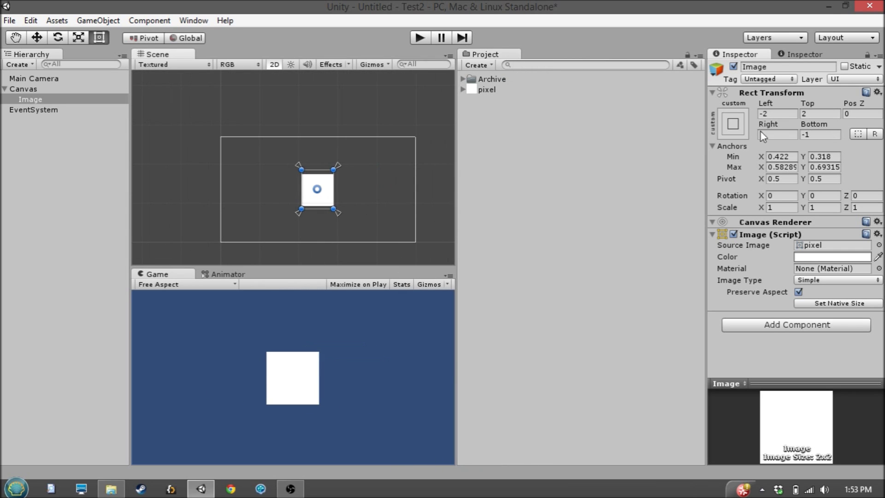
{"action": "left_click", "coordinate": [743, 130]}
Anchor the square middle-centre, turn off Preserve Aspect and set Width 100 for a 100×100 square.
{"action": "left_click", "coordinate": [799, 252]}
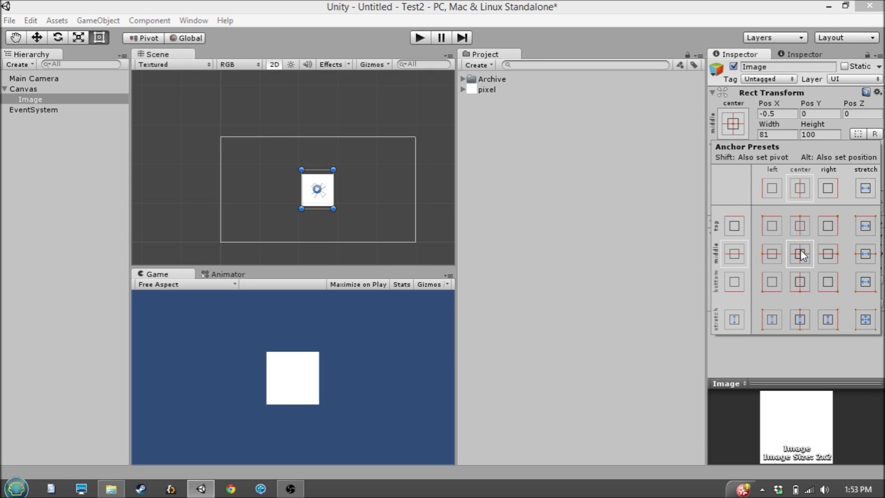
{"action": "left_click", "coordinate": [684, 222]}
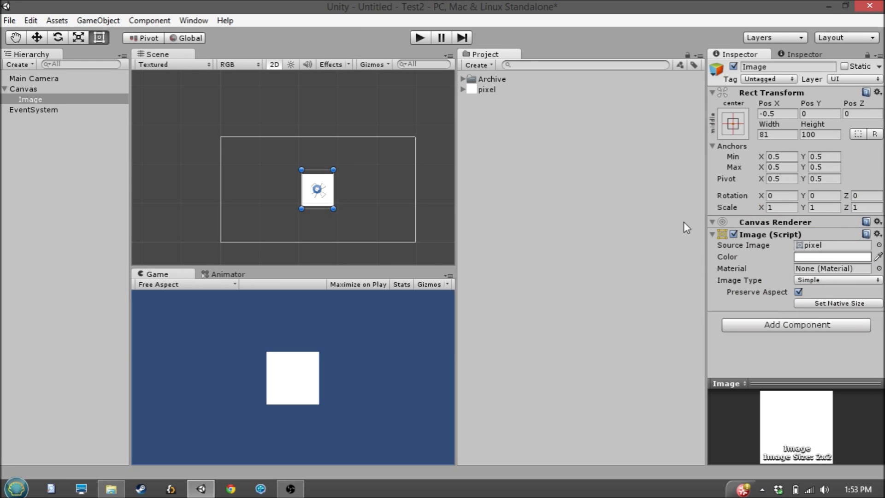
{"action": "left_click", "coordinate": [799, 292]}
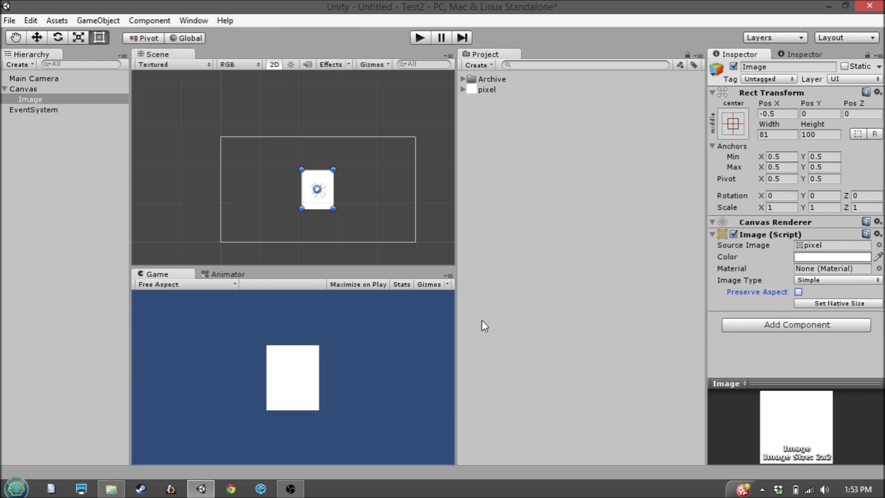
{"action": "left_click_drag", "start_coordinate": [457, 330], "coordinate": [535, 344]}
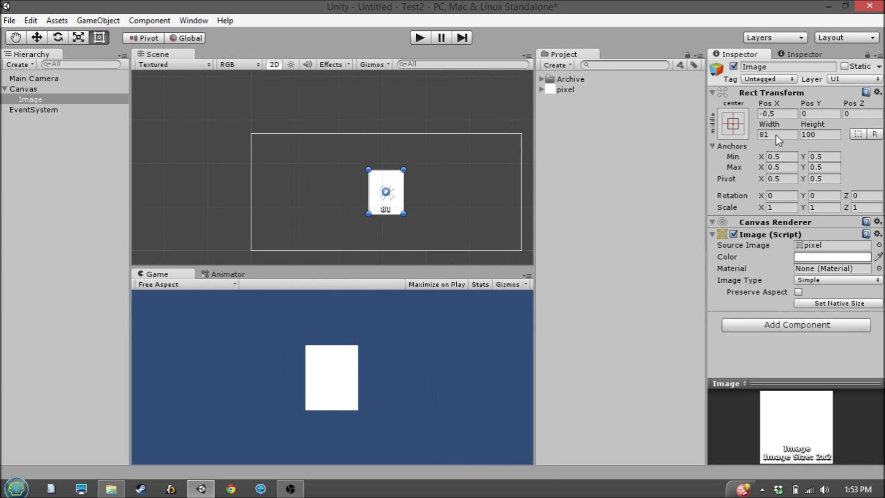
{"action": "type", "text": "100"}
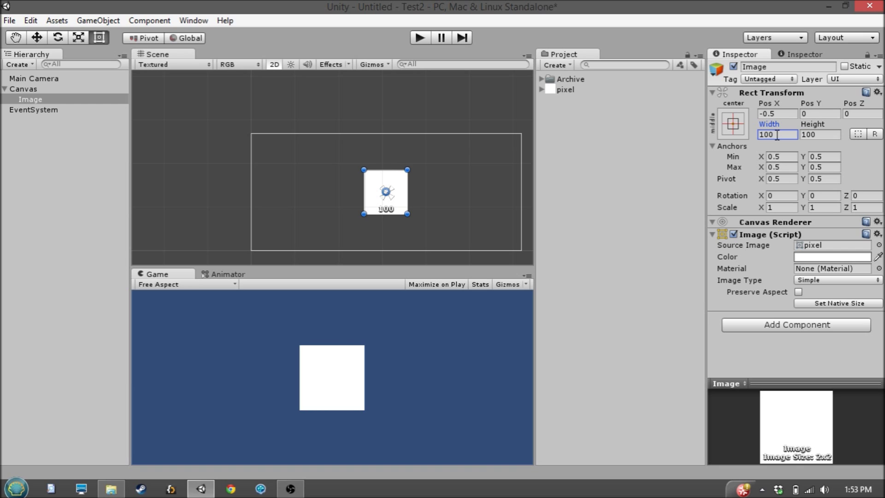
{"action": "left_click", "coordinate": [34, 88]}
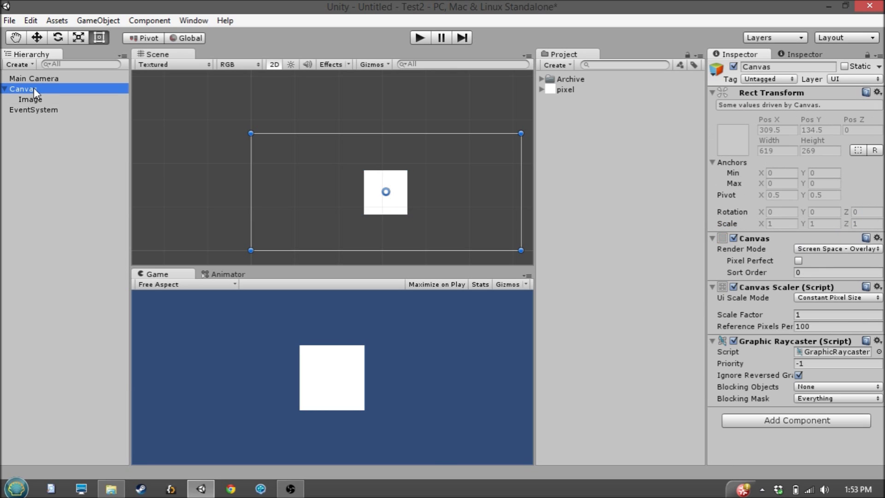
Set Canvas Scaler's UI Scale Mode to Scale With Screen Size (800×600 reference) and test by resizing.
{"action": "left_click", "coordinate": [838, 297]}
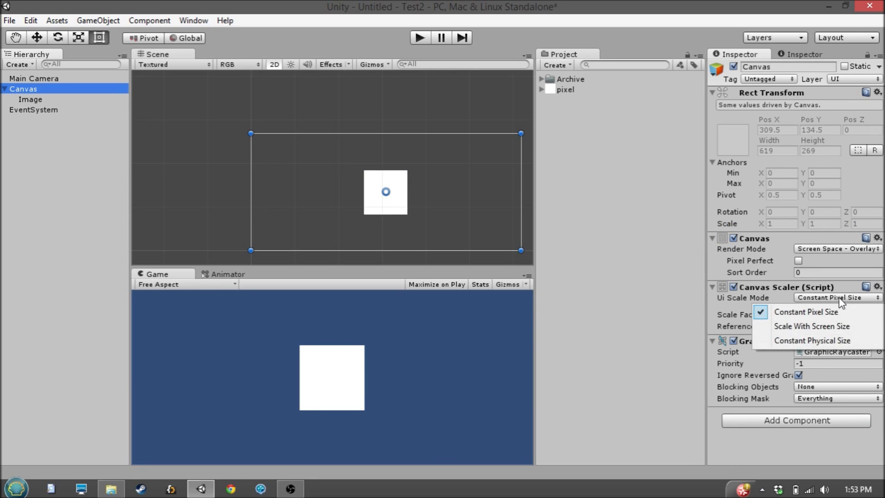
{"action": "left_click", "coordinate": [812, 326]}
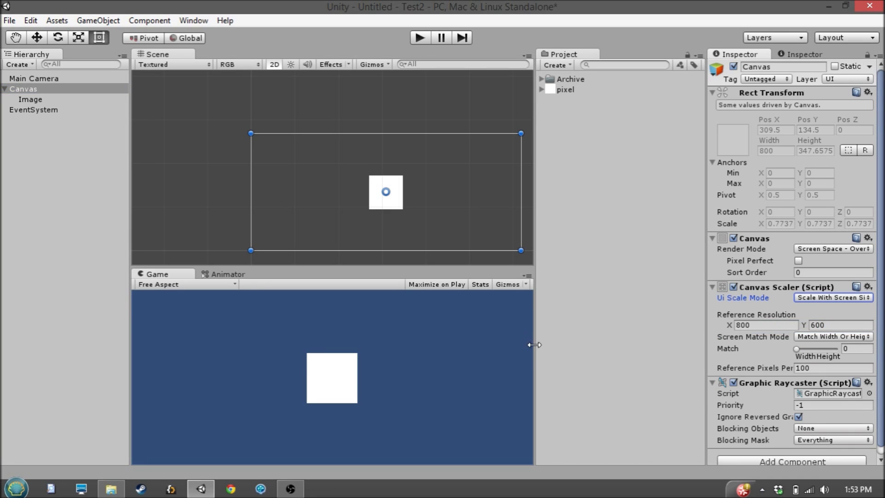
{"action": "left_click_drag", "start_coordinate": [534, 344], "coordinate": [453, 355]}
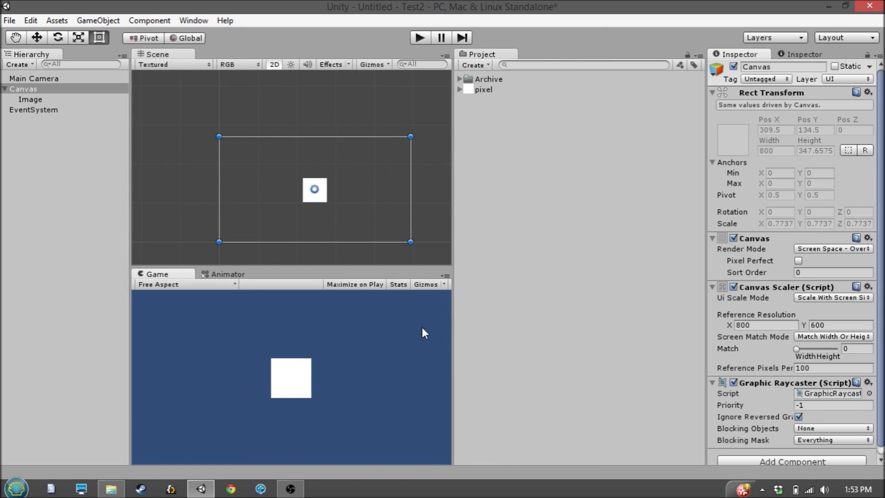
{"action": "left_click", "coordinate": [316, 190]}
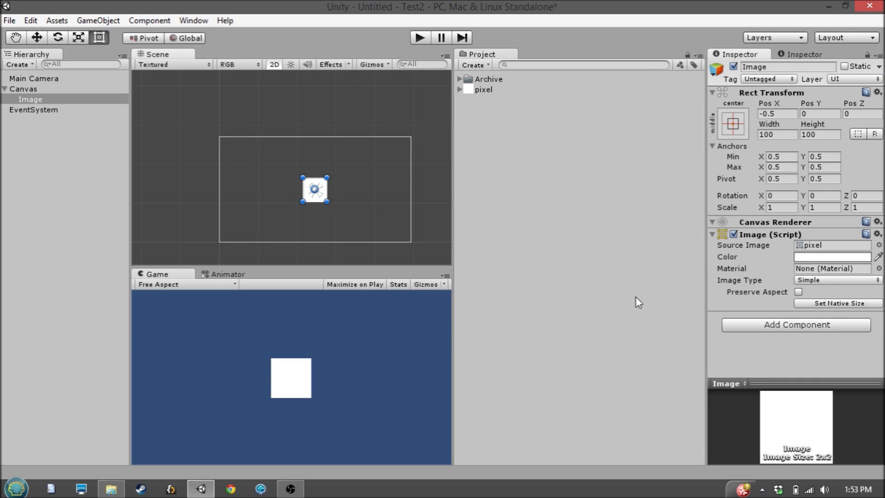
{"action": "left_click", "coordinate": [44, 89]}
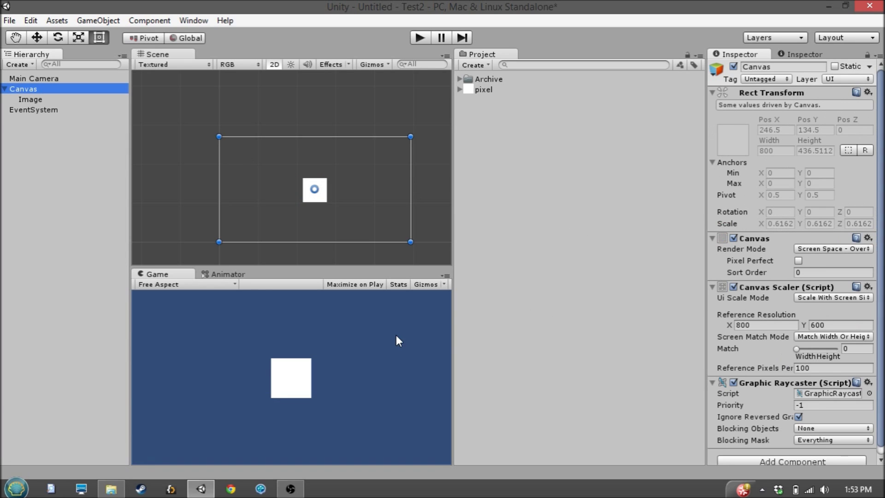
Preview at Standalone (1024x768) and set the Reference Resolution to 395 × 269.
{"action": "left_click", "coordinate": [207, 286]}
{"action": "left_click", "coordinate": [181, 367]}
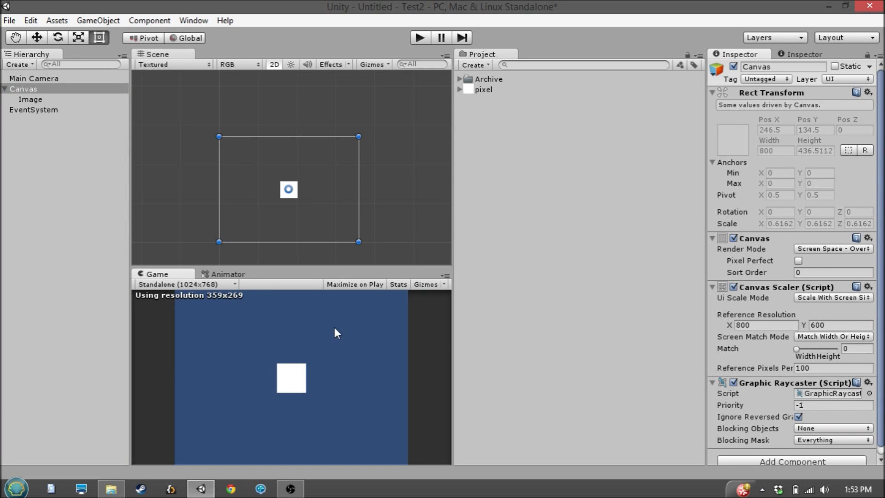
{"action": "left_click", "coordinate": [762, 324]}
{"action": "type", "text": "395"}
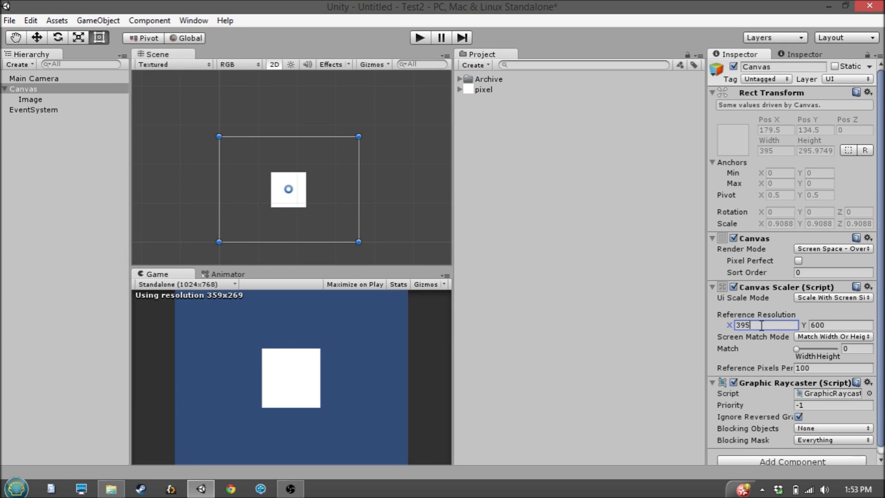
{"action": "key", "text": "Tab"}
{"action": "type", "text": "269"}
{"action": "left_click_drag", "start_coordinate": [453, 351], "coordinate": [493, 350]}
Switch the Game view back to Free Aspect and check how the square scales.
{"action": "left_click", "coordinate": [179, 284]}
{"action": "left_click", "coordinate": [180, 292]}
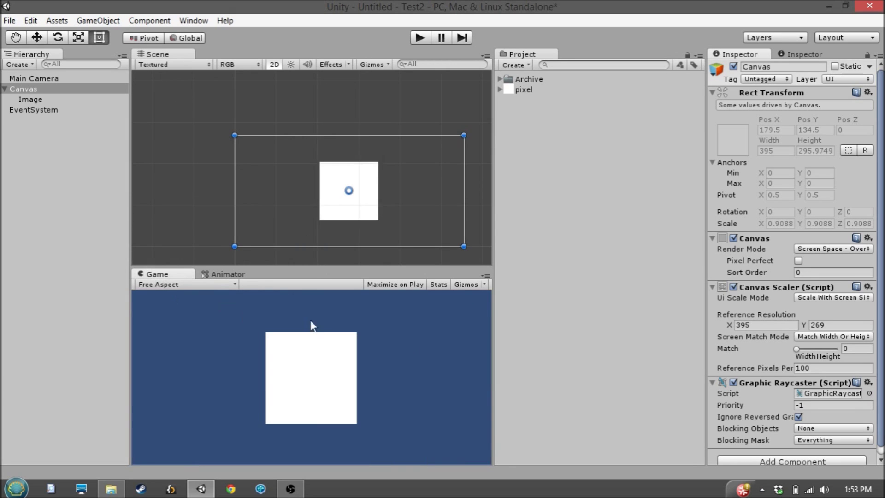
{"action": "left_click_drag", "start_coordinate": [493, 369], "coordinate": [529, 404]}
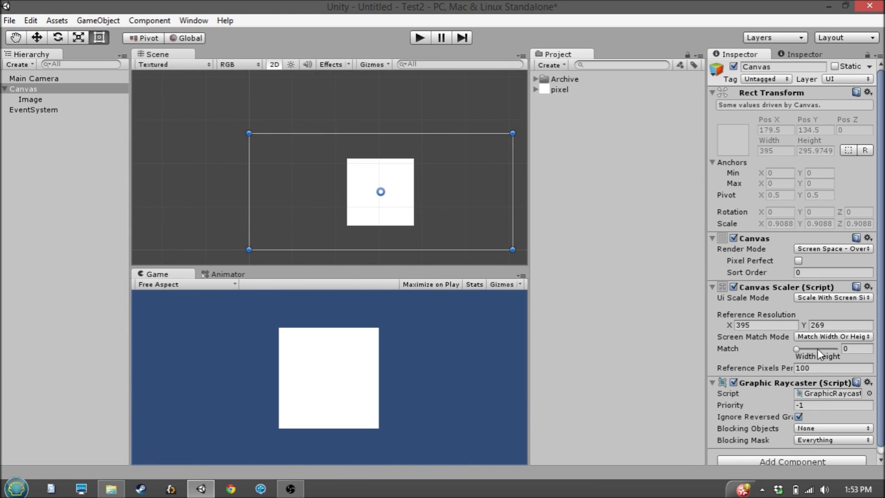
{"action": "mouse_move", "coordinate": [532, 344]}
{"action": "left_mouse_down"}
{"action": "mouse_move", "coordinate": [275, 347]}
{"action": "mouse_move", "coordinate": [447, 358]}
{"action": "mouse_move", "coordinate": [429, 366]}
{"action": "mouse_move", "coordinate": [525, 360]}
{"action": "mouse_move", "coordinate": [533, 350]}
{"action": "left_mouse_up"}
{"action": "mouse_move", "coordinate": [463, 267]}
{"action": "left_mouse_down"}
{"action": "mouse_move", "coordinate": [466, 158]}
{"action": "mouse_move", "coordinate": [439, 272]}
{"action": "mouse_move", "coordinate": [455, 258]}
{"action": "mouse_move", "coordinate": [456, 267]}
{"action": "left_mouse_up"}
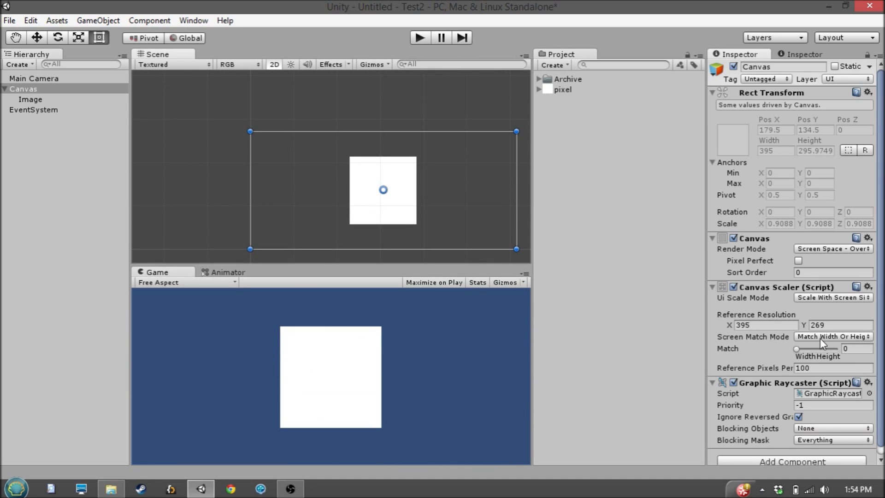
{"action": "left_click_drag", "start_coordinate": [796, 349], "coordinate": [858, 355]}
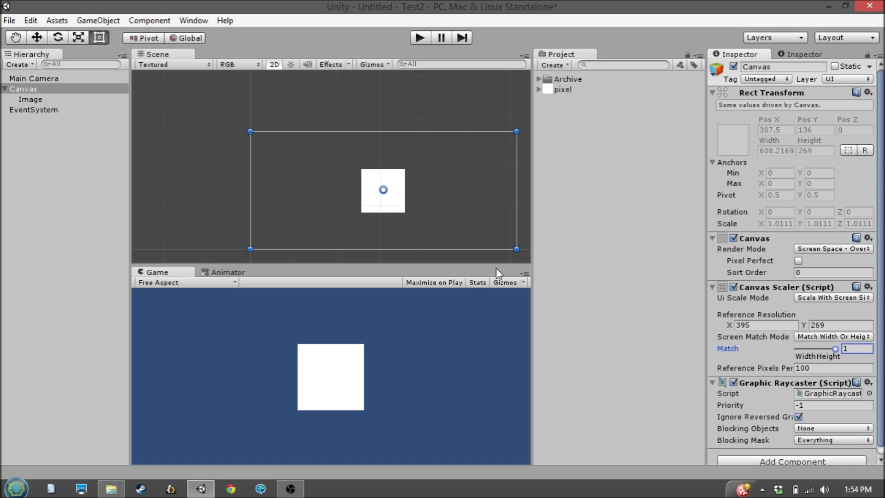
{"action": "mouse_move", "coordinate": [487, 265]}
{"action": "left_mouse_down"}
{"action": "mouse_move", "coordinate": [488, 205]}
{"action": "mouse_move", "coordinate": [470, 217]}
{"action": "mouse_move", "coordinate": [488, 256]}
{"action": "left_mouse_up"}
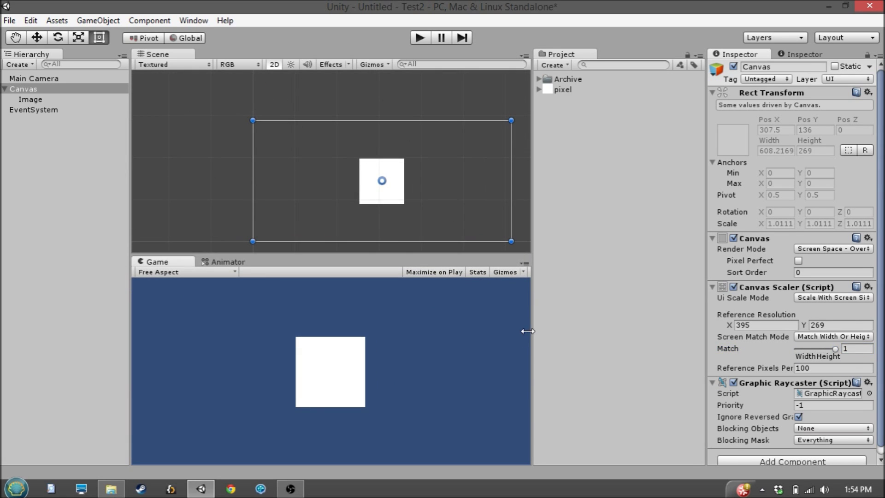
{"action": "mouse_move", "coordinate": [534, 331]}
{"action": "left_mouse_down"}
{"action": "mouse_move", "coordinate": [308, 322]}
{"action": "mouse_move", "coordinate": [506, 343]}
{"action": "mouse_move", "coordinate": [534, 336]}
{"action": "left_mouse_up"}
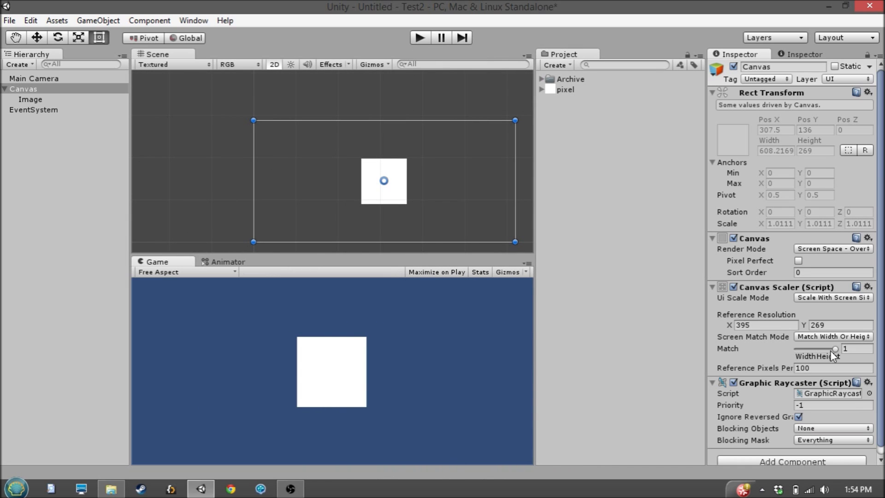
{"action": "left_click_drag", "start_coordinate": [834, 350], "coordinate": [696, 361]}
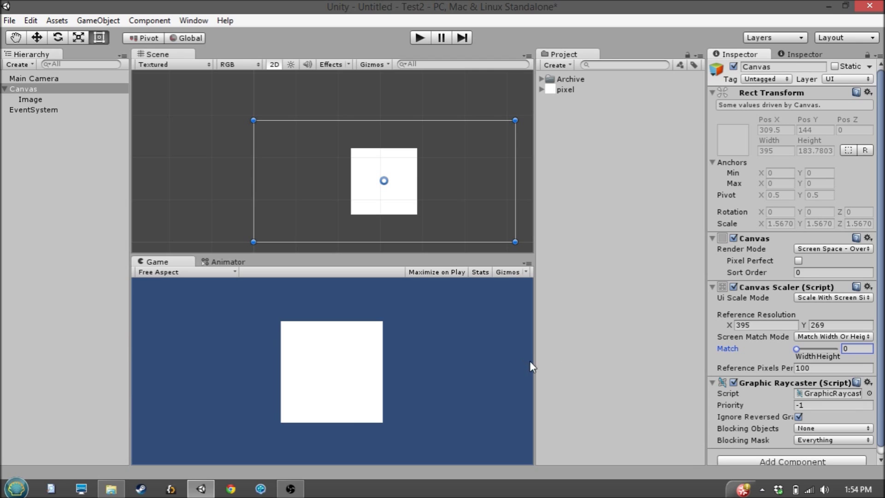
{"action": "left_click_drag", "start_coordinate": [536, 362], "coordinate": [551, 363]}
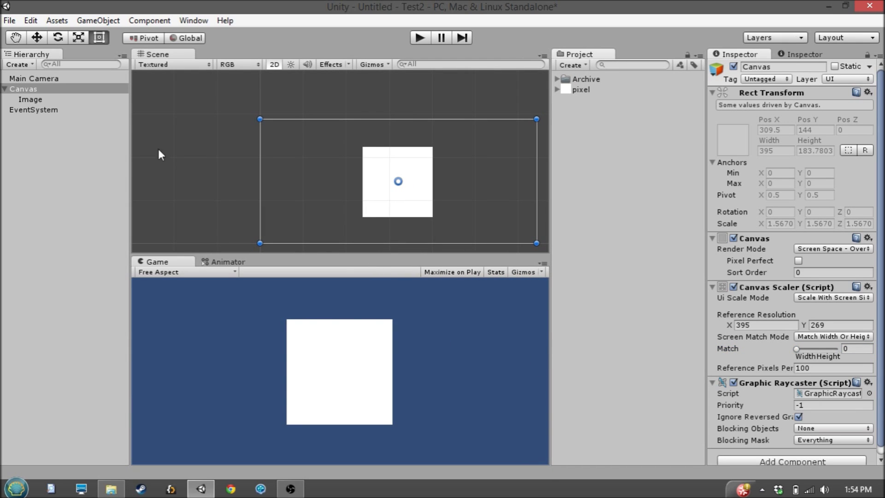
{"action": "left_click_drag", "start_coordinate": [550, 324], "coordinate": [426, 341]}
Duplicate the white square with Ctrl+D and move the copy to the canvas top as a 395×47 bar.
{"action": "left_click", "coordinate": [279, 187]}
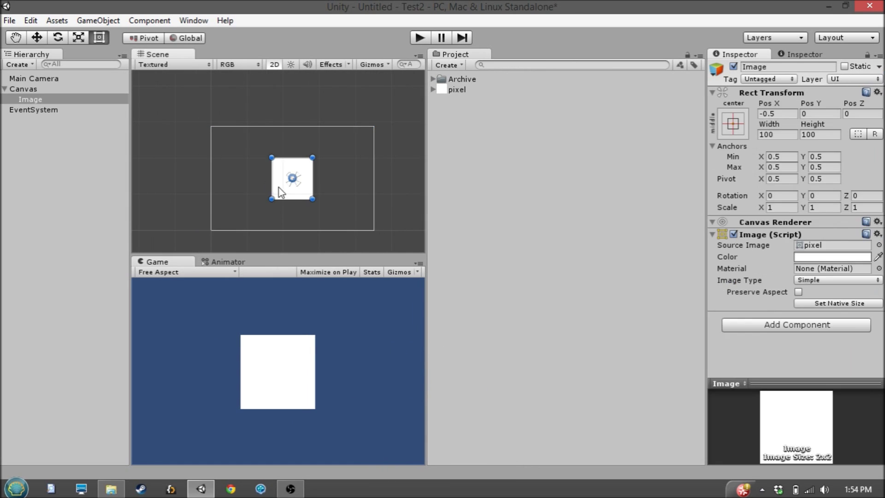
{"action": "key", "text": "ctrl+d"}
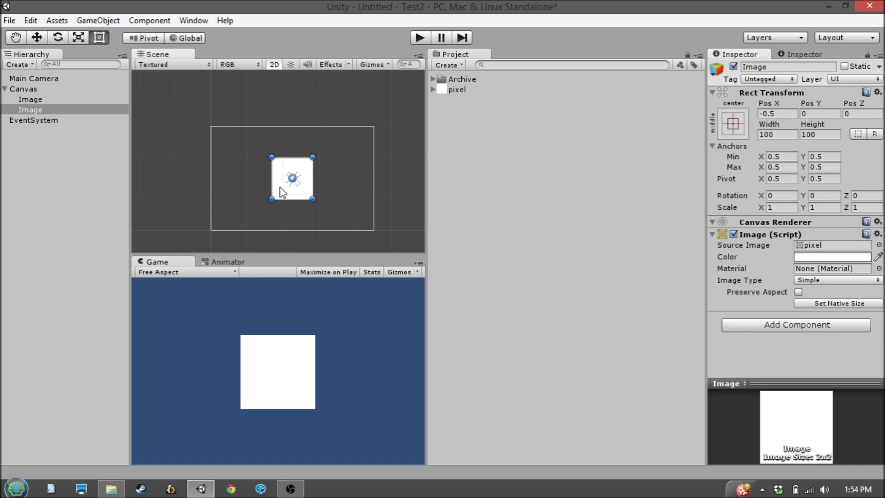
{"action": "left_click_drag", "start_coordinate": [289, 193], "coordinate": [374, 145]}
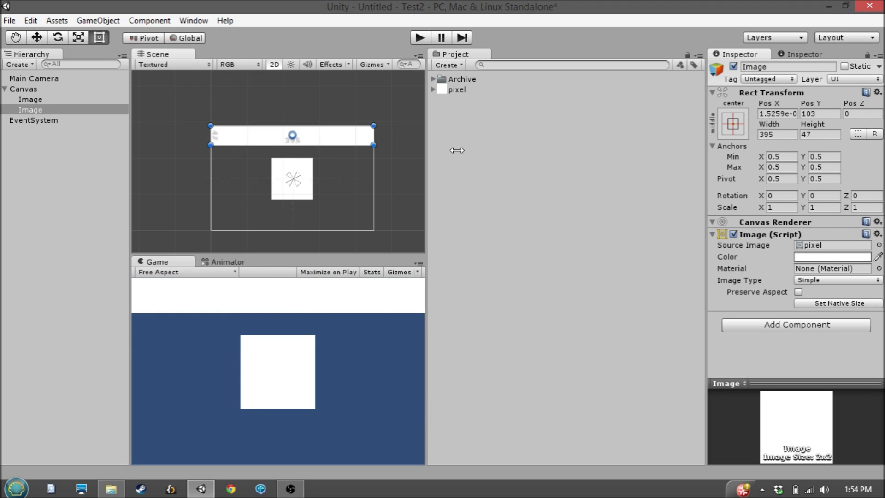
{"action": "left_click", "coordinate": [721, 133]}
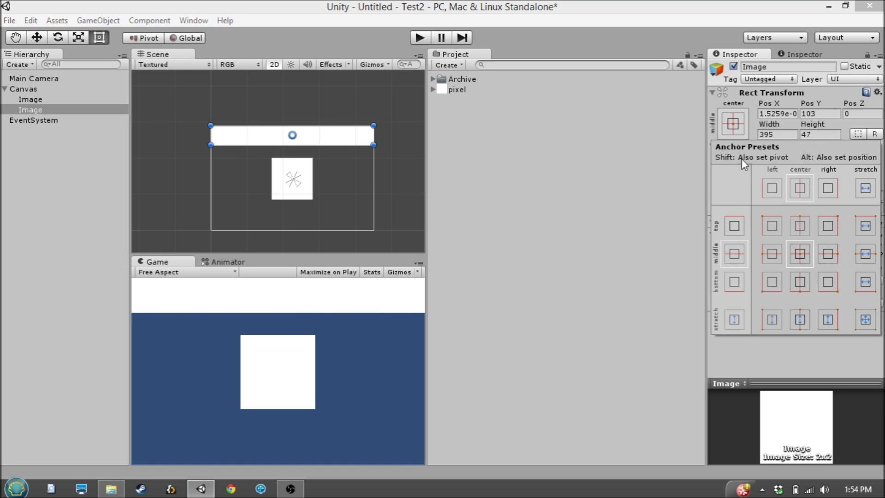
Apply the top-left anchor preset to the banner (Pos X 198, Pos Y -23) and test at narrower Game widths.
{"action": "left_click", "coordinate": [763, 223]}
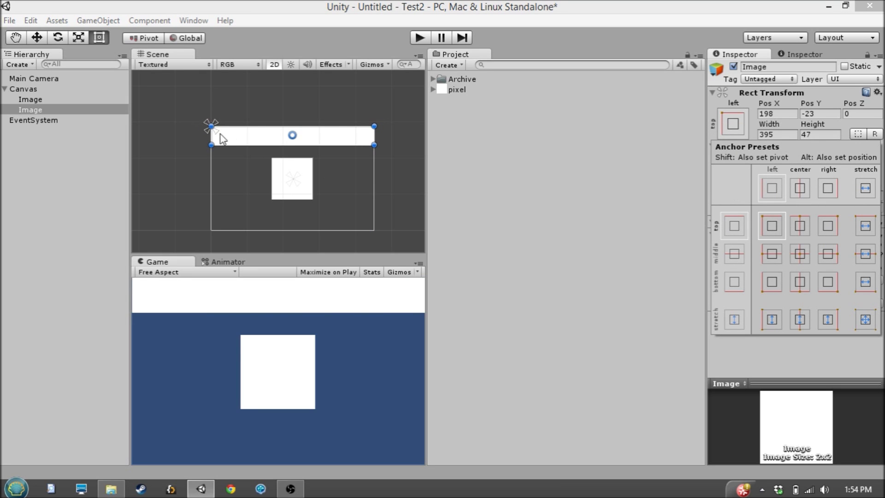
{"action": "left_click", "coordinate": [432, 218]}
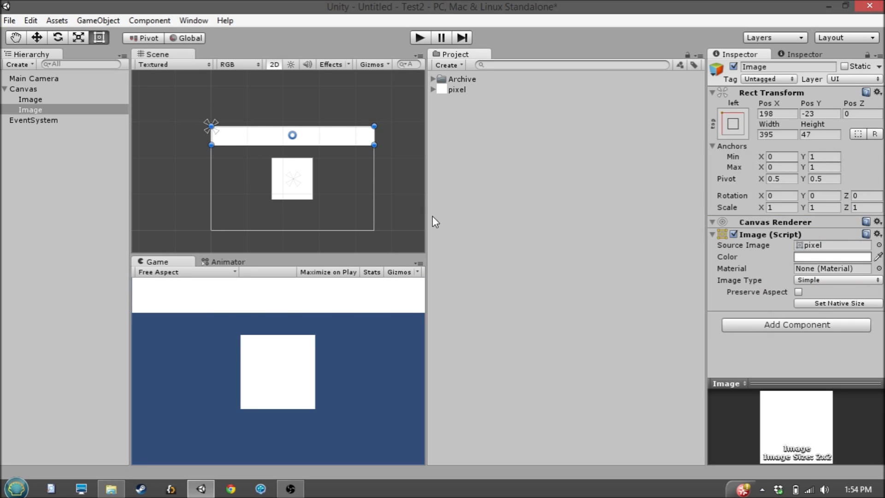
{"action": "mouse_move", "coordinate": [427, 215]}
{"action": "left_mouse_down"}
{"action": "mouse_move", "coordinate": [561, 215]}
{"action": "mouse_move", "coordinate": [393, 216]}
{"action": "mouse_move", "coordinate": [432, 216]}
{"action": "left_mouse_up"}
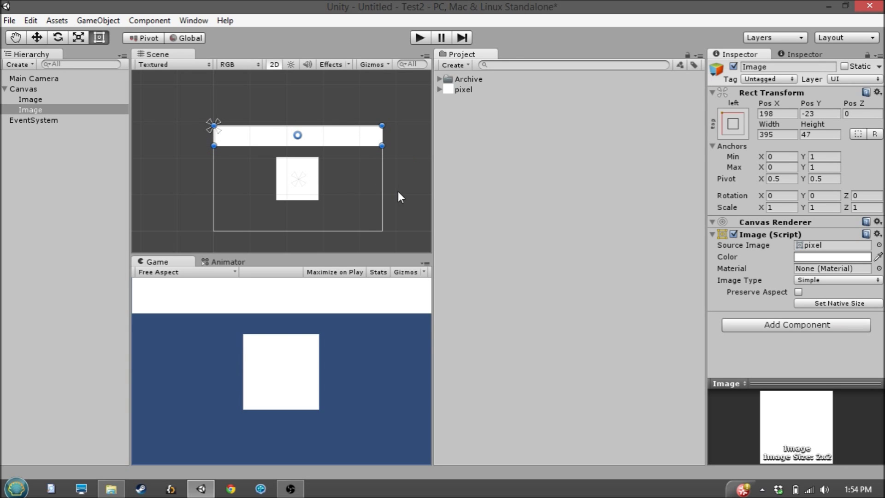
{"action": "left_click_drag", "start_coordinate": [433, 198], "coordinate": [464, 220]}
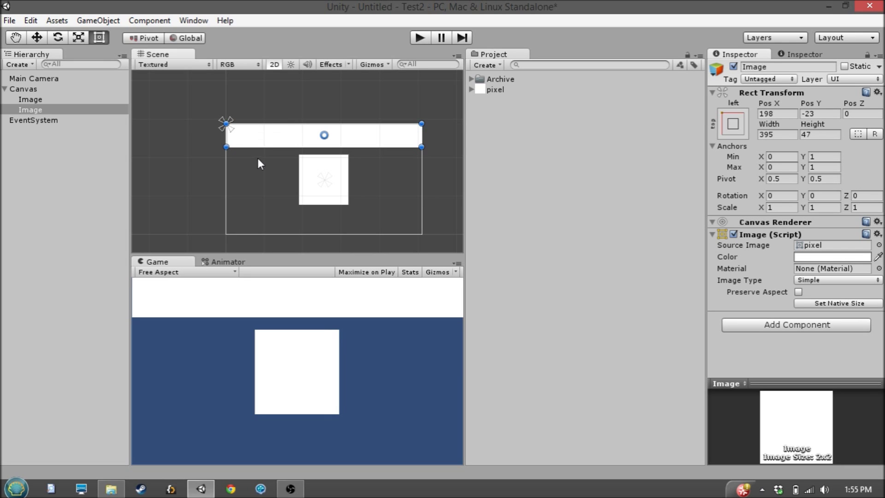
Drag the banner's lower anchors down to its bottom edge (Min Y 0.76567), testing at several Game widths.
{"action": "left_click_drag", "start_coordinate": [461, 172], "coordinate": [441, 172]}
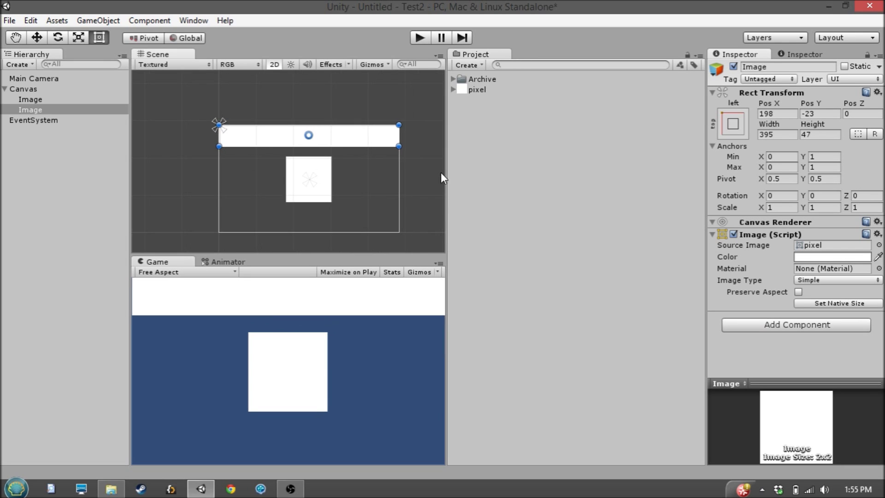
{"action": "left_click_drag", "start_coordinate": [220, 129], "coordinate": [221, 152]}
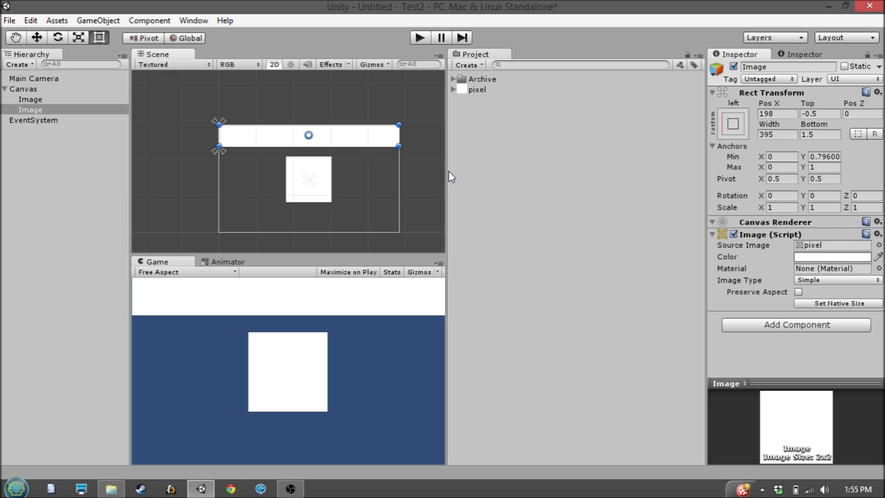
{"action": "mouse_move", "coordinate": [446, 171]}
{"action": "left_mouse_down"}
{"action": "mouse_move", "coordinate": [553, 182]}
{"action": "mouse_move", "coordinate": [405, 178]}
{"action": "mouse_move", "coordinate": [459, 182]}
{"action": "left_mouse_up"}
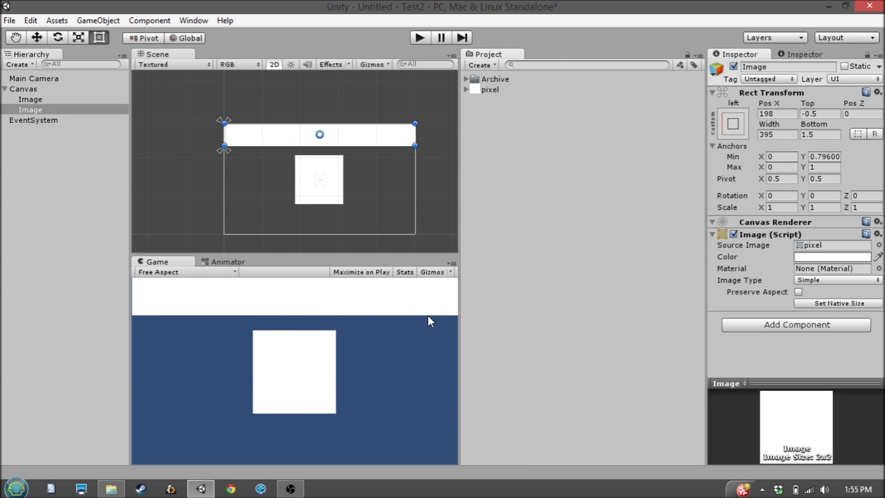
{"action": "left_click_drag", "start_coordinate": [460, 308], "coordinate": [373, 316]}
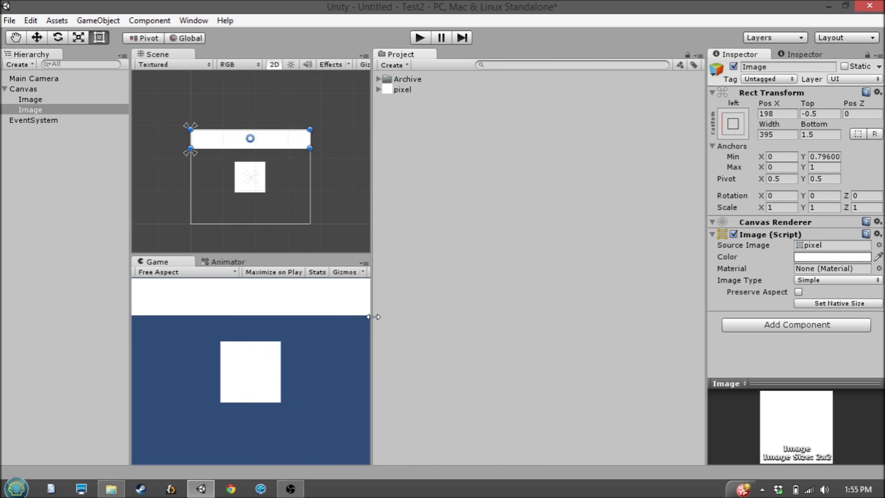
{"action": "left_click_drag", "start_coordinate": [195, 152], "coordinate": [180, 101]}
{"action": "left_click_drag", "start_coordinate": [372, 319], "coordinate": [419, 342]}
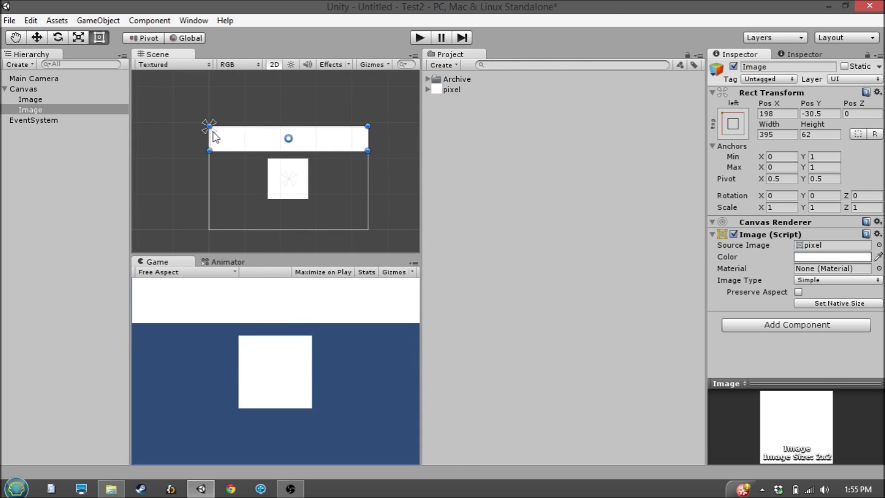
{"action": "left_click_drag", "start_coordinate": [212, 132], "coordinate": [213, 155]}
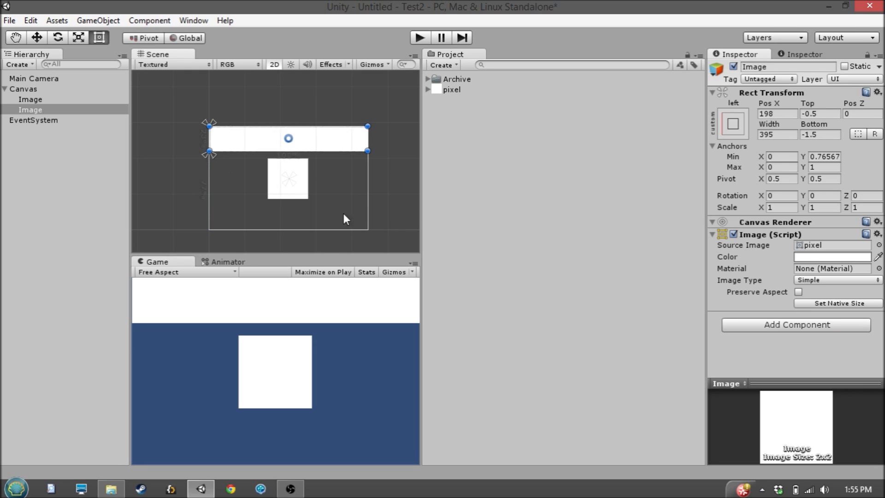
{"action": "left_click_drag", "start_coordinate": [421, 292], "coordinate": [380, 290]}
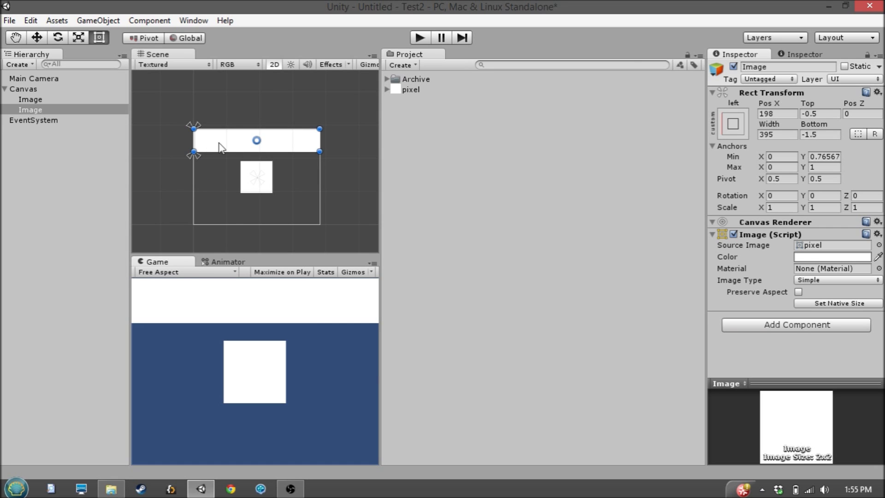
{"action": "left_click", "coordinate": [29, 88]}
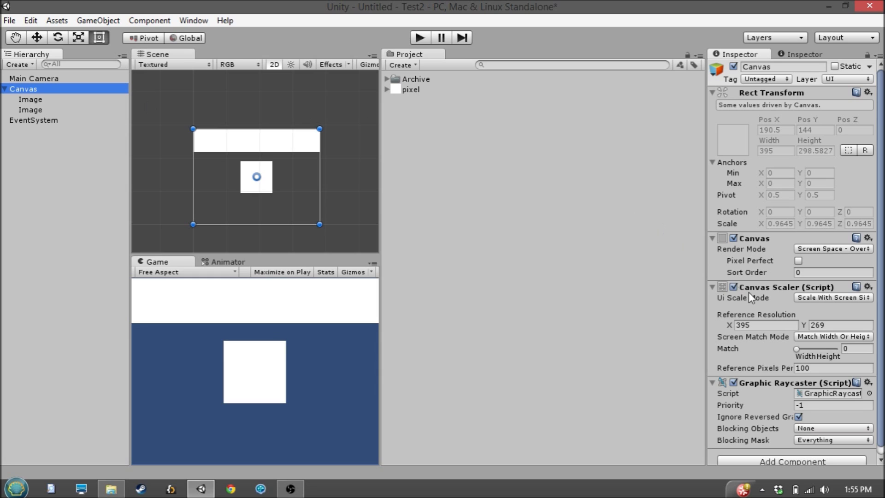
Disable Canvas Scaler and stretch the banner and its anchors across the full width (X 0–1, Y 0.74841–1).
{"action": "left_click", "coordinate": [733, 287]}
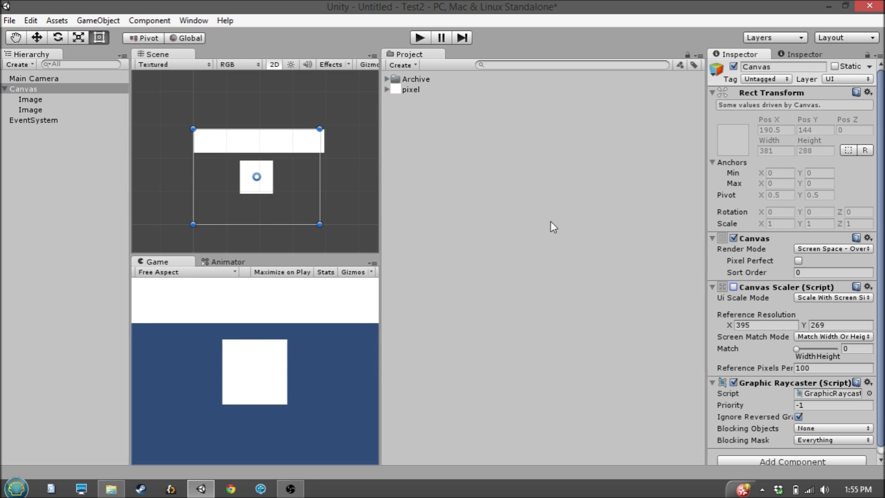
{"action": "left_click_drag", "start_coordinate": [381, 245], "coordinate": [481, 258]}
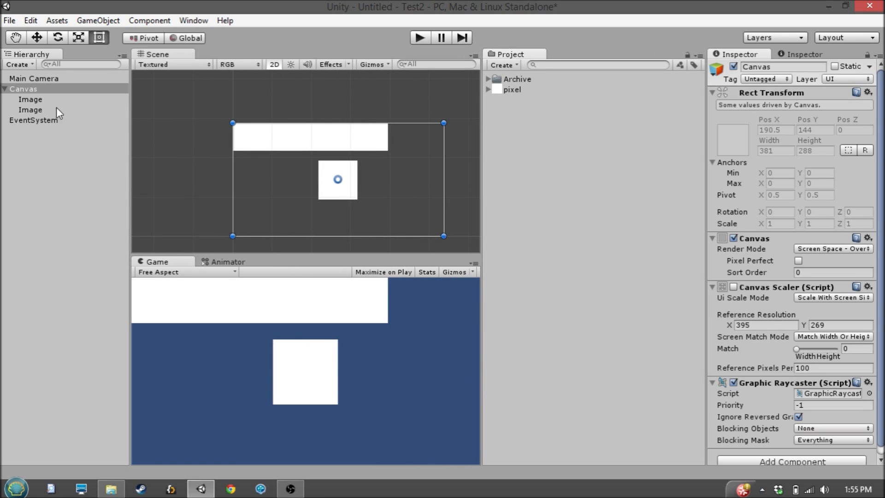
{"action": "left_click", "coordinate": [40, 105]}
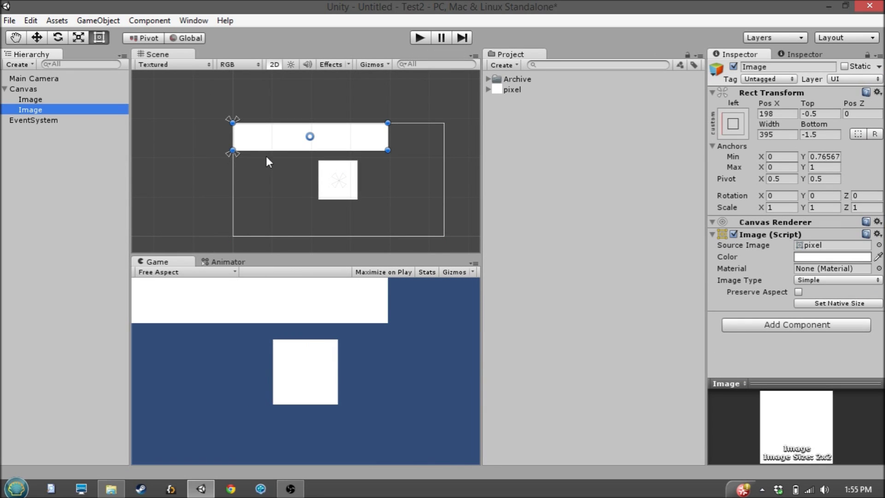
{"action": "left_click_drag", "start_coordinate": [236, 154], "coordinate": [446, 157]}
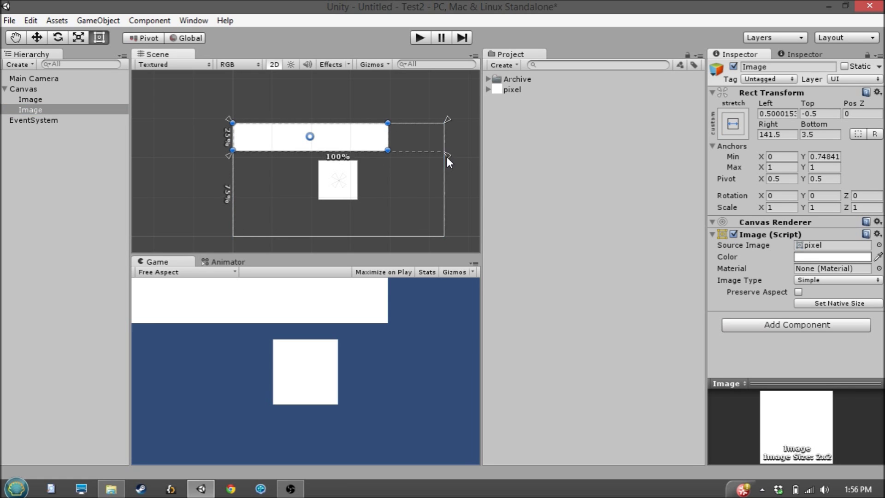
{"action": "left_click_drag", "start_coordinate": [392, 142], "coordinate": [445, 143]}
{"action": "left_click_drag", "start_coordinate": [481, 300], "coordinate": [501, 295]}
{"action": "left_click_drag", "start_coordinate": [454, 253], "coordinate": [456, 233]}
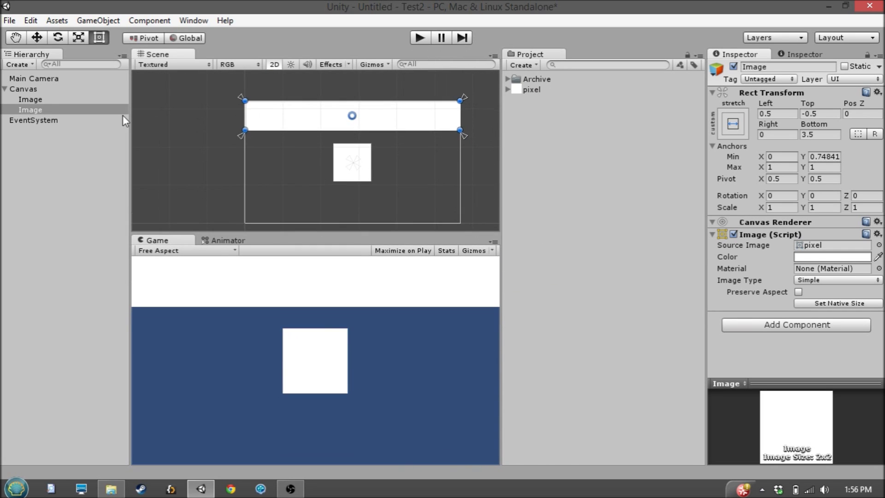
{"action": "left_click", "coordinate": [35, 91]}
Re-enable the Canvas Scaler on the Canvas and narrow the Game view to check the full-width banner.
{"action": "left_click", "coordinate": [733, 286]}
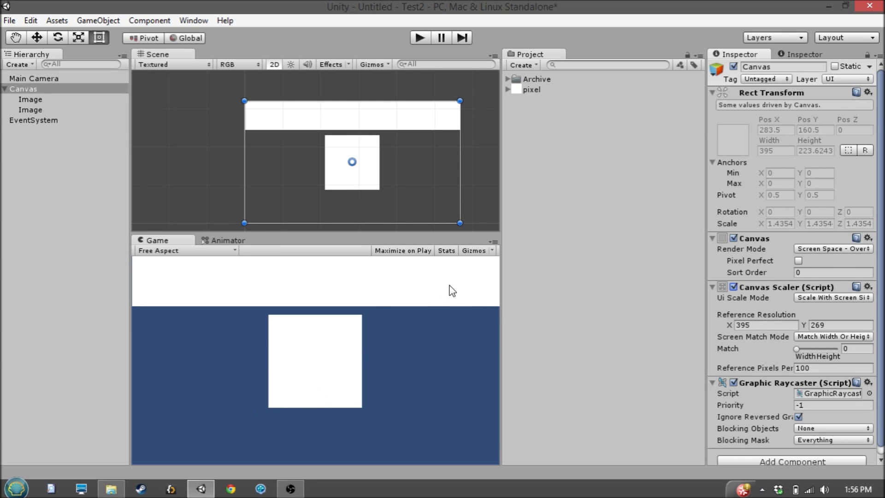
{"action": "left_click_drag", "start_coordinate": [501, 304], "coordinate": [429, 291]}
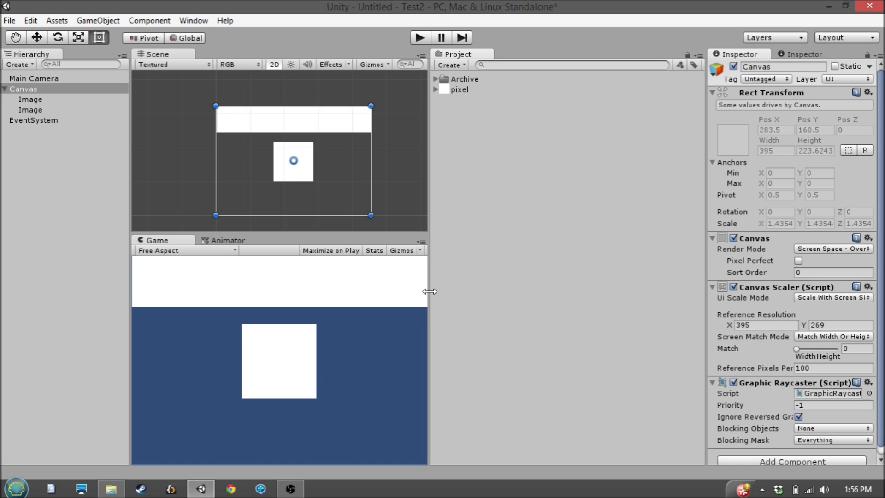
{"action": "left_click", "coordinate": [337, 128]}
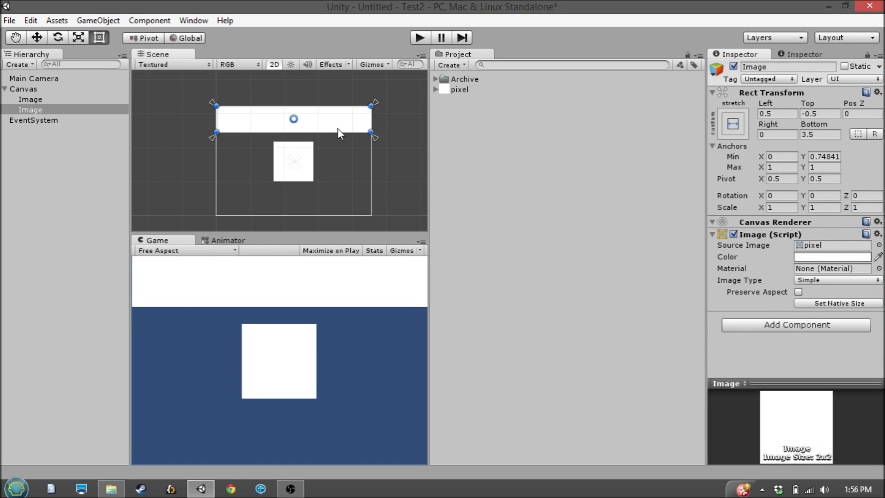